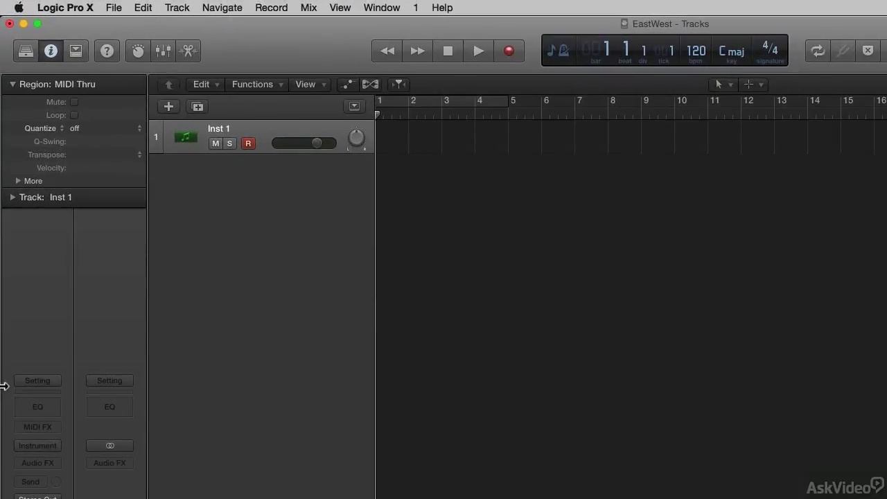
Set up a new Software Instrument track as multi-timbral with 16 parts
click(177, 7)
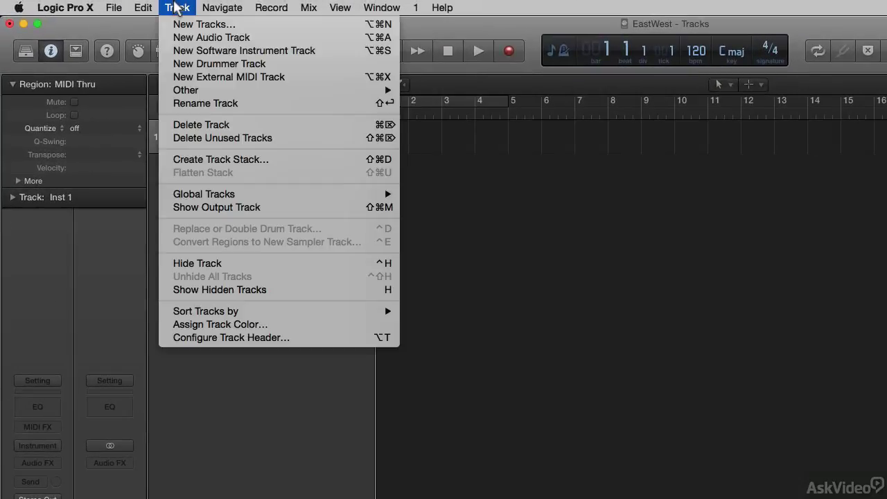
click(181, 26)
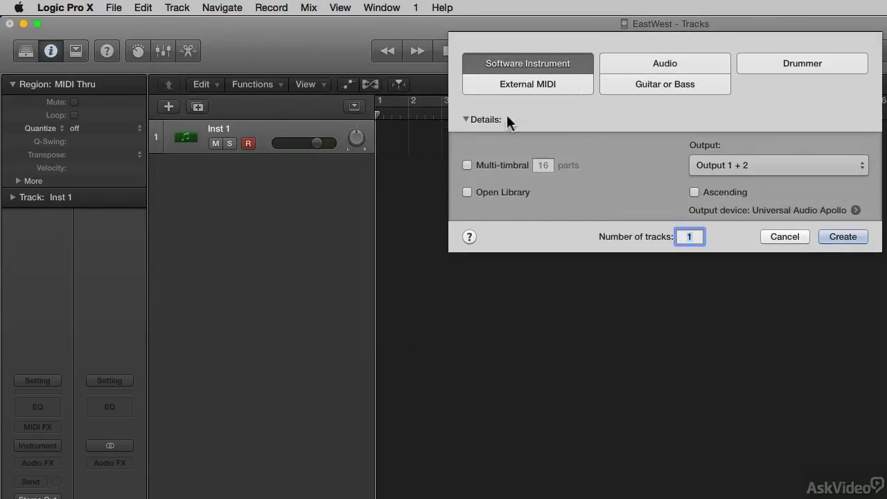
click(465, 119)
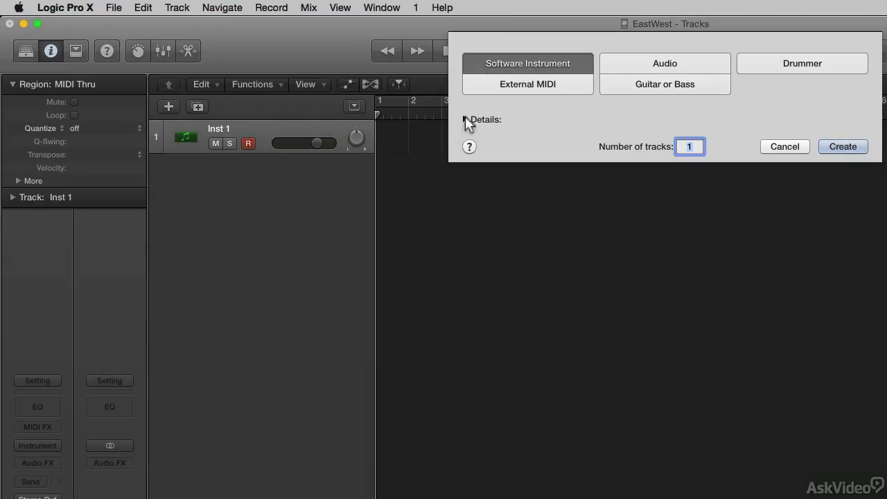
click(465, 119)
click(467, 164)
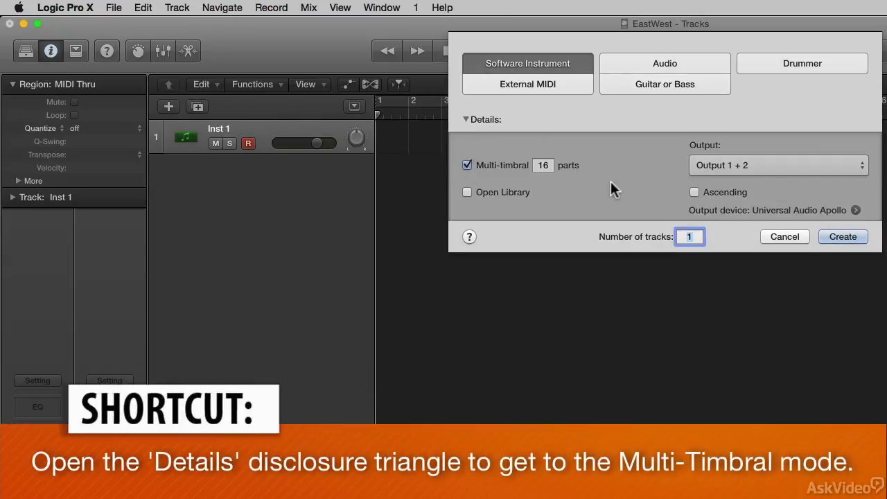
double_click(545, 166)
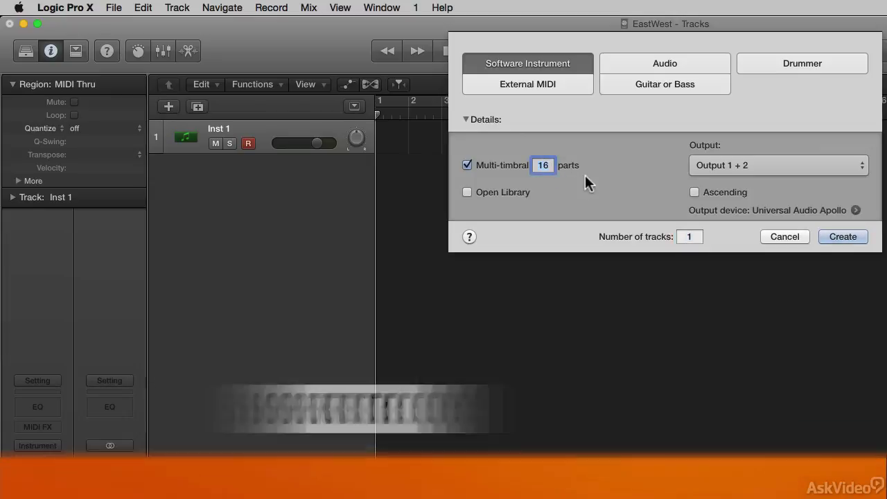
text(4)
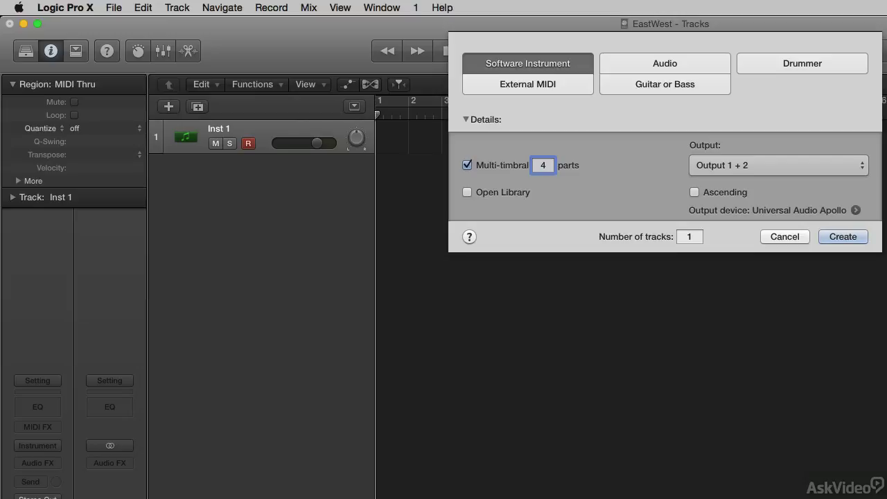
key(BackSpace)
text(16)
Create the sixteen Inst 2 part tracks and delete the original Inst 1 track
click(852, 237)
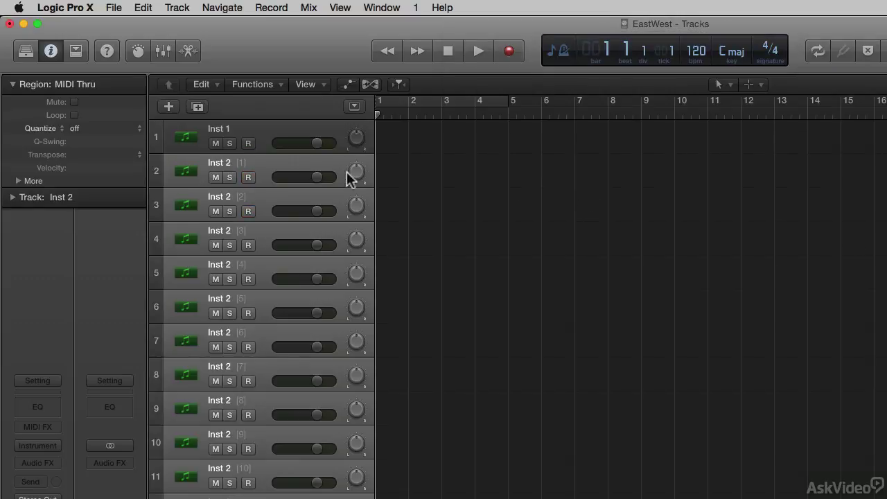
click(266, 130)
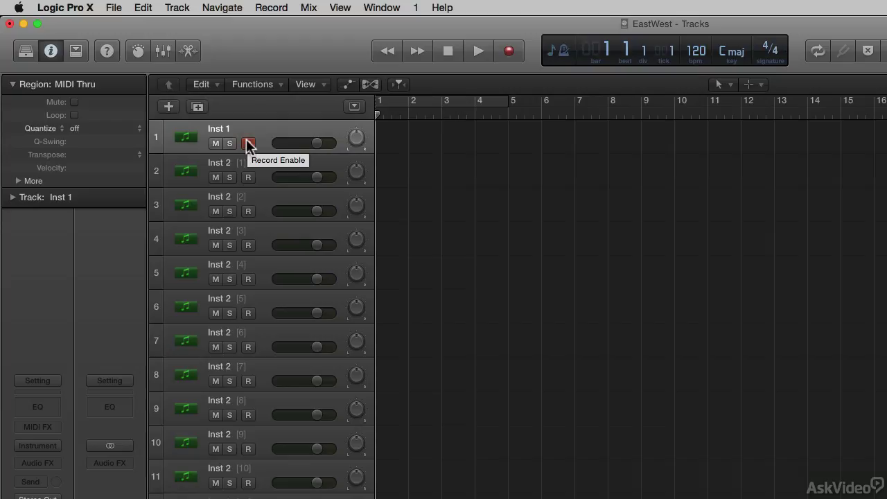
key(super+BackSpace)
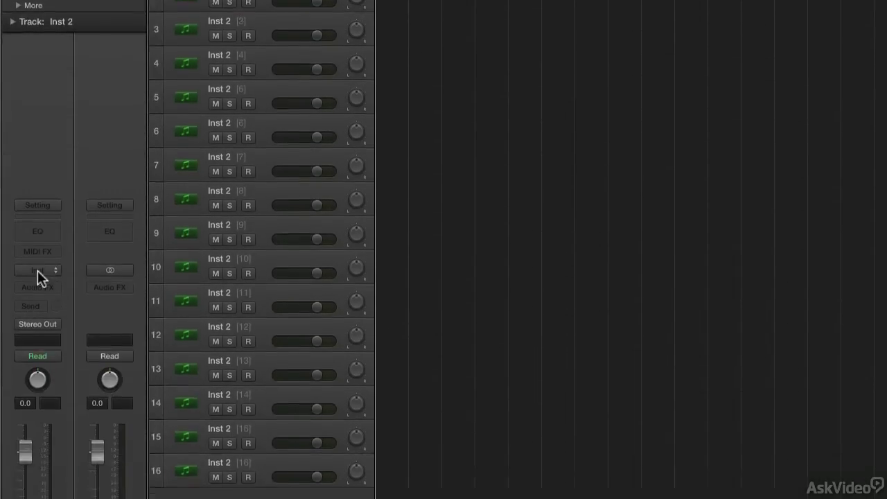
Load AU Instruments > East West > Play in Stereo into the Inst 2 instrument slot
click(37, 271)
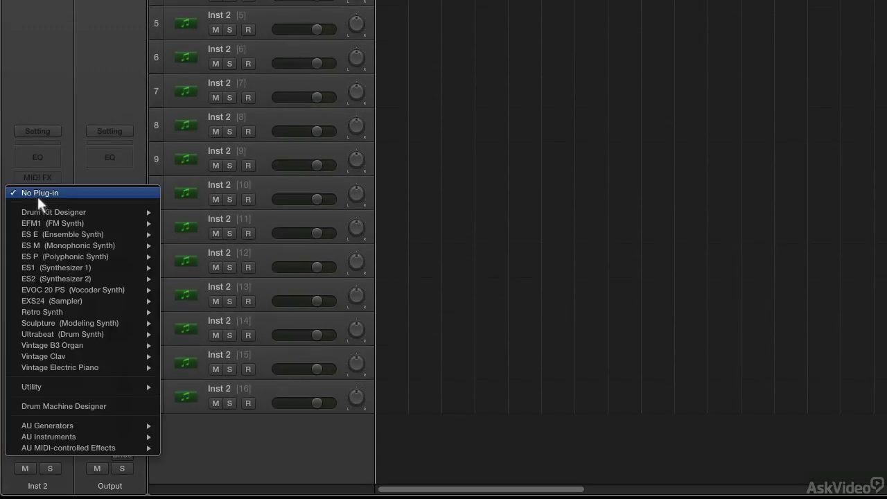
mouse_move(65, 447)
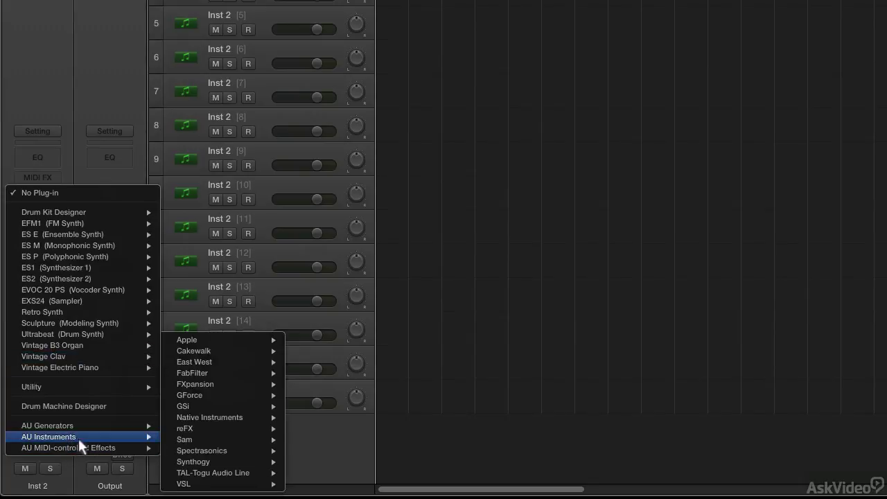
mouse_move(226, 362)
mouse_move(332, 359)
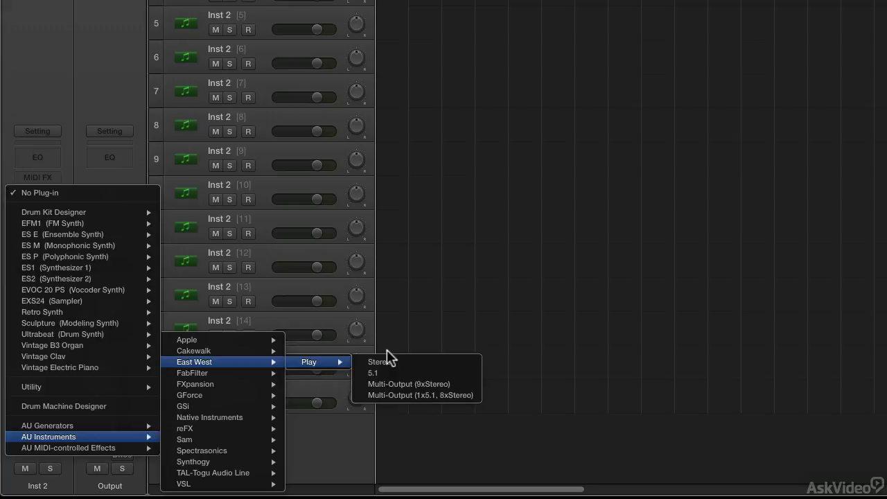
click(385, 360)
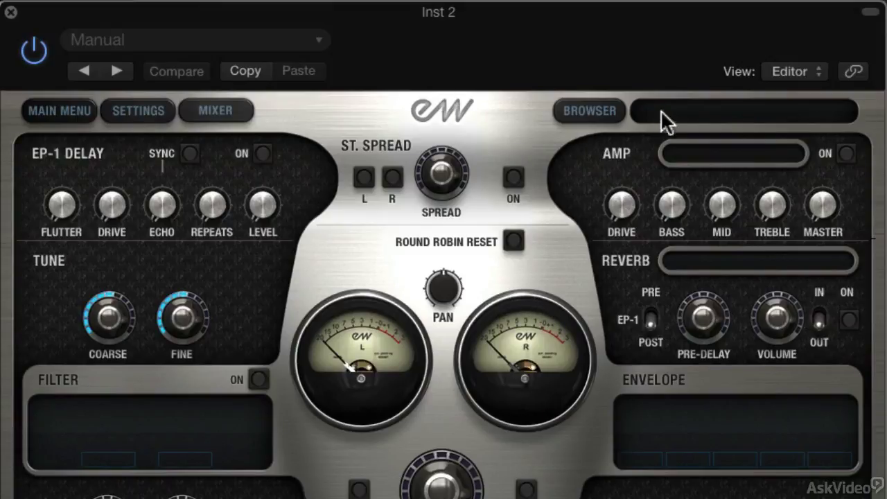
Load Cimbalon Master, then add Dry Kit Snr1 SnrOn from 6 Drums > Dry Kits > Dry Kit alongside it
click(587, 103)
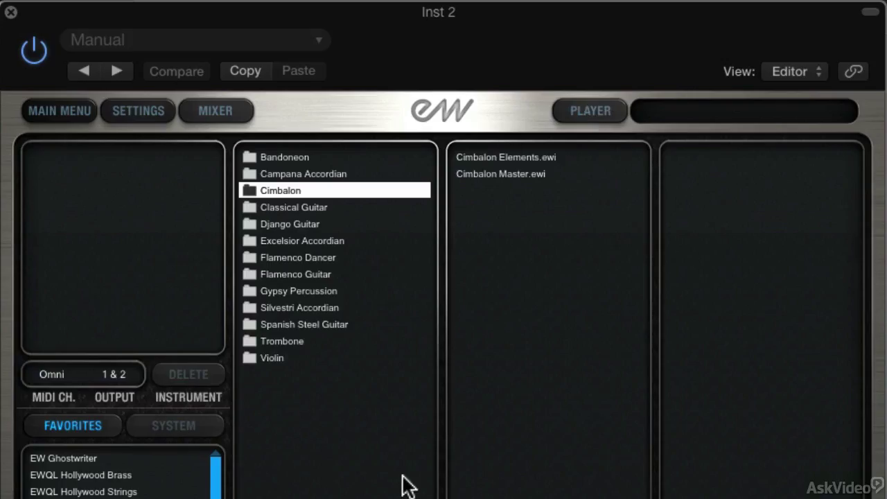
double_click(514, 173)
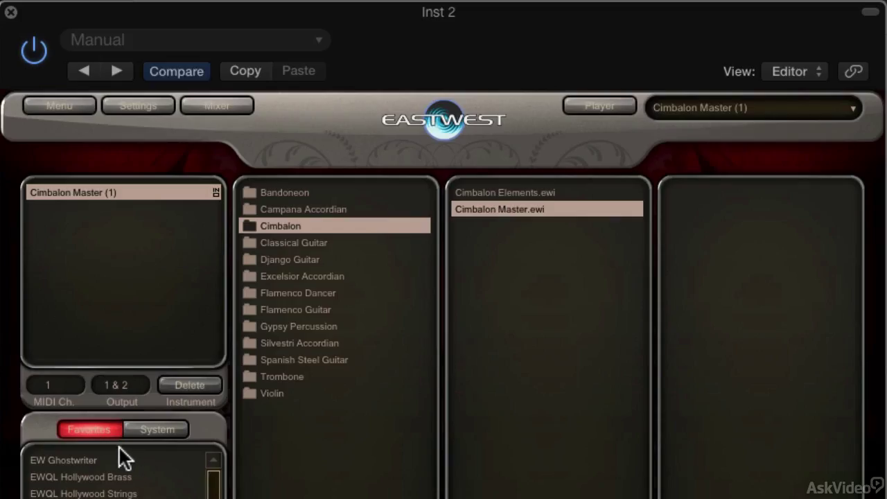
click(115, 459)
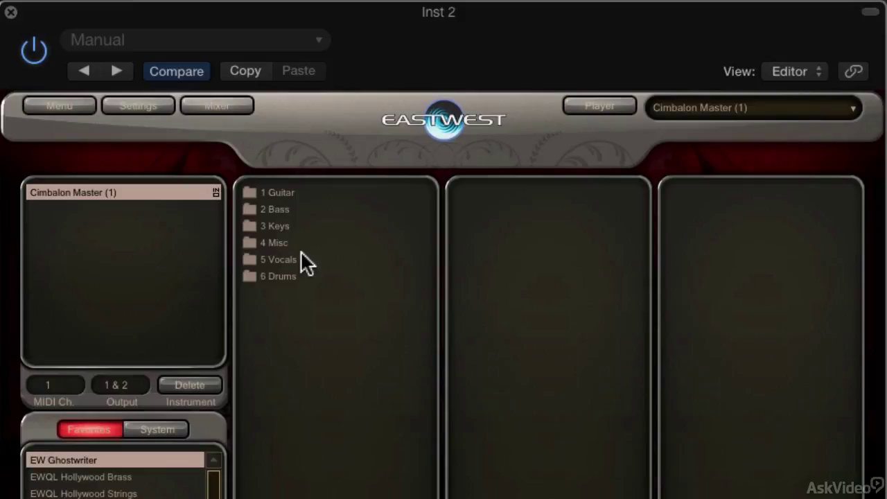
click(284, 276)
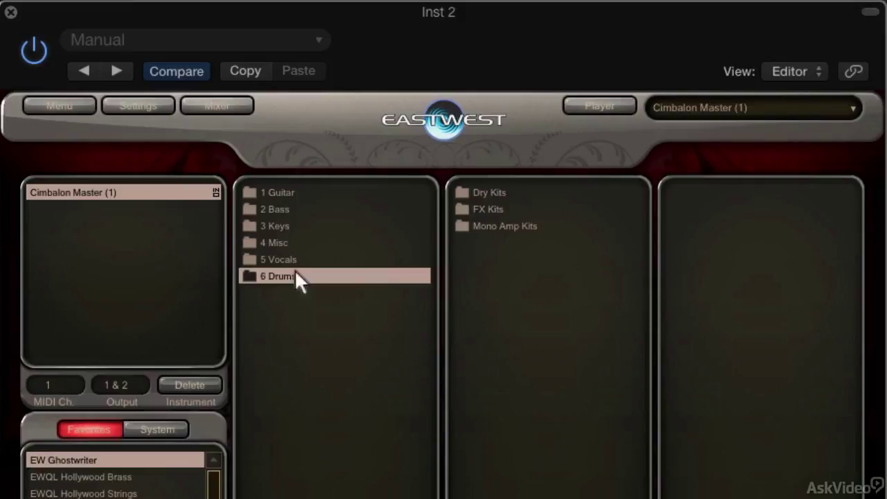
click(513, 193)
click(752, 189)
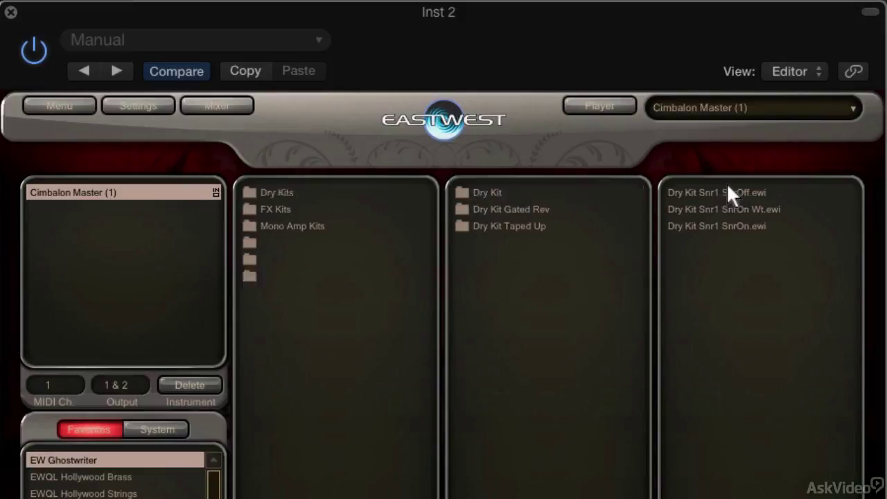
double_click(746, 223)
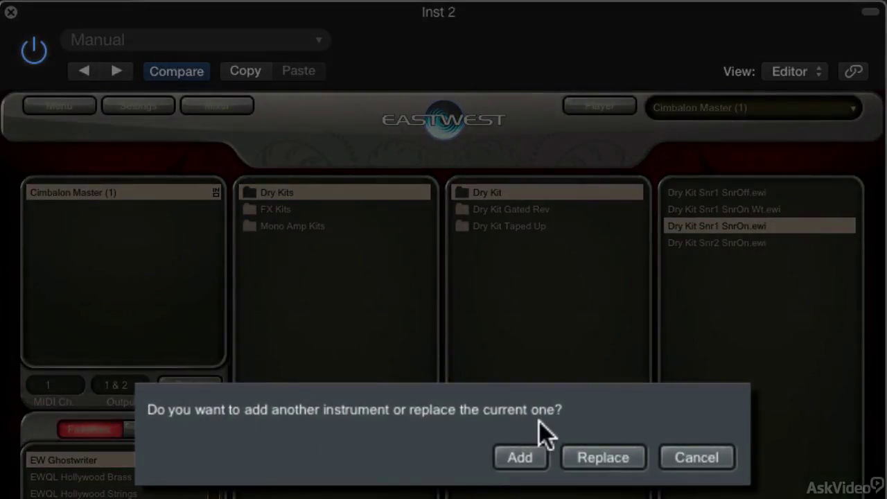
click(511, 454)
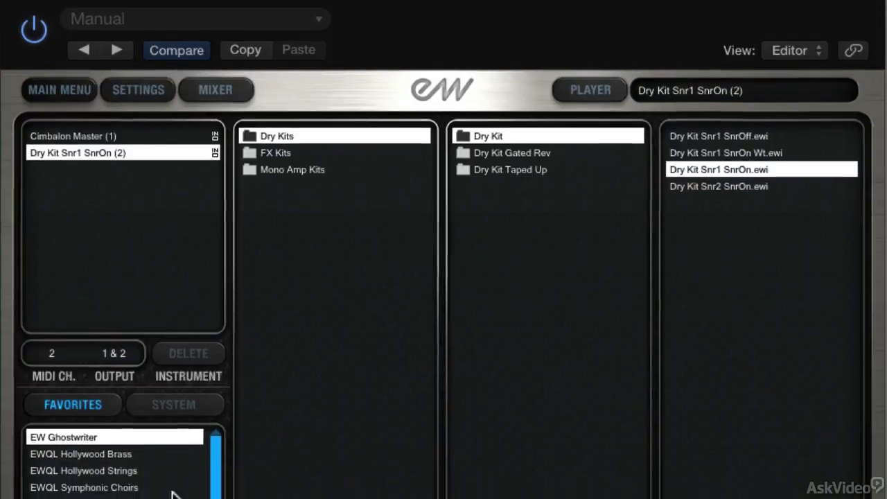
Add Genesis (Hi) from QL Goliath's Stormdrone MOD 4 way high morphs as a third instrument
scroll(173, 485, down, 6)
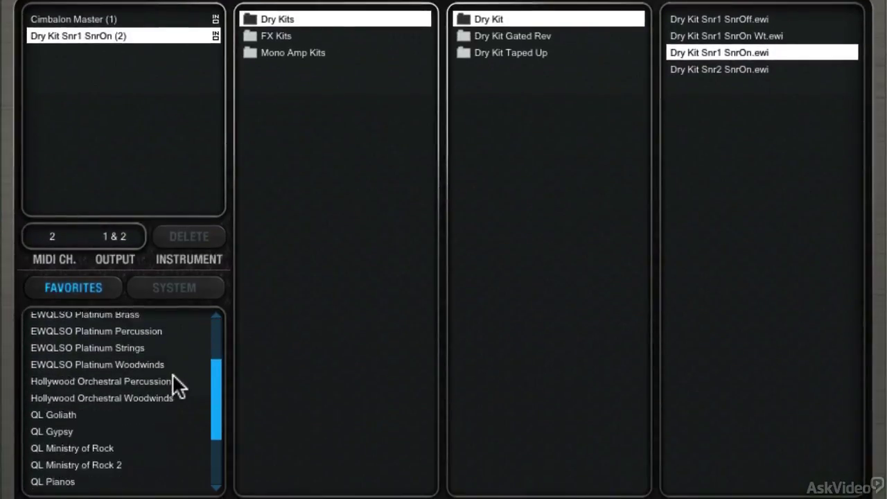
scroll(172, 375, down, 1)
click(128, 392)
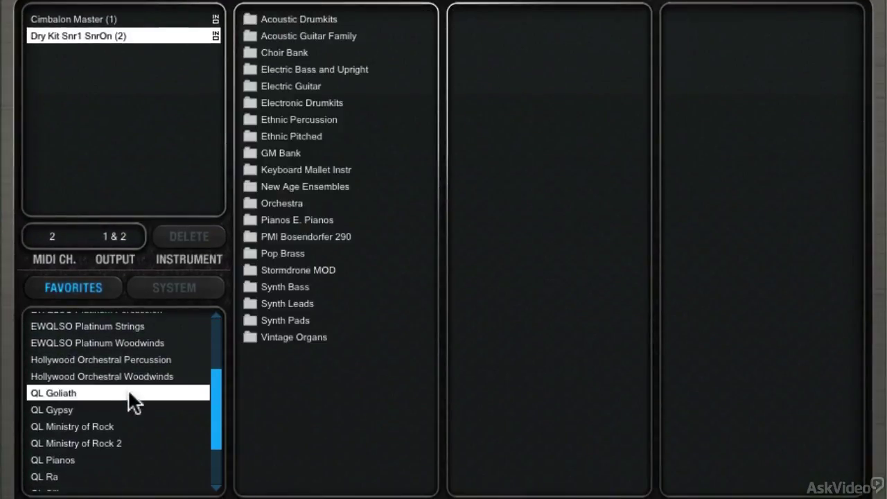
click(340, 270)
click(552, 20)
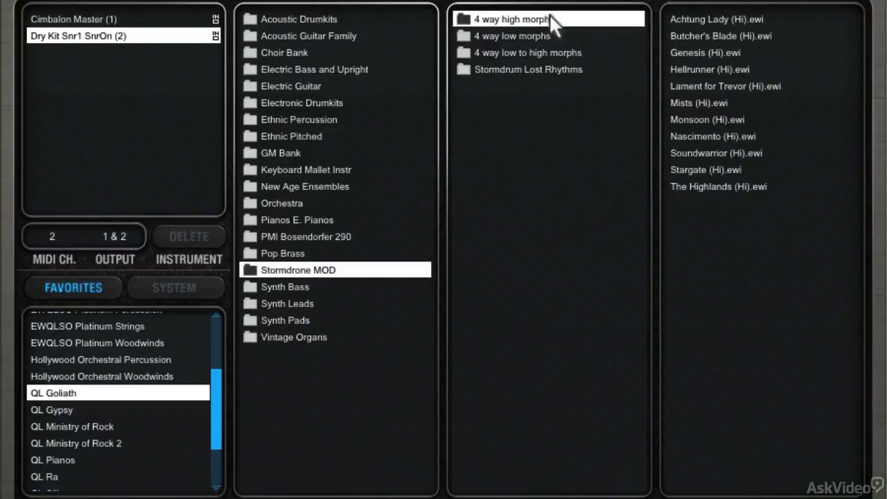
double_click(733, 53)
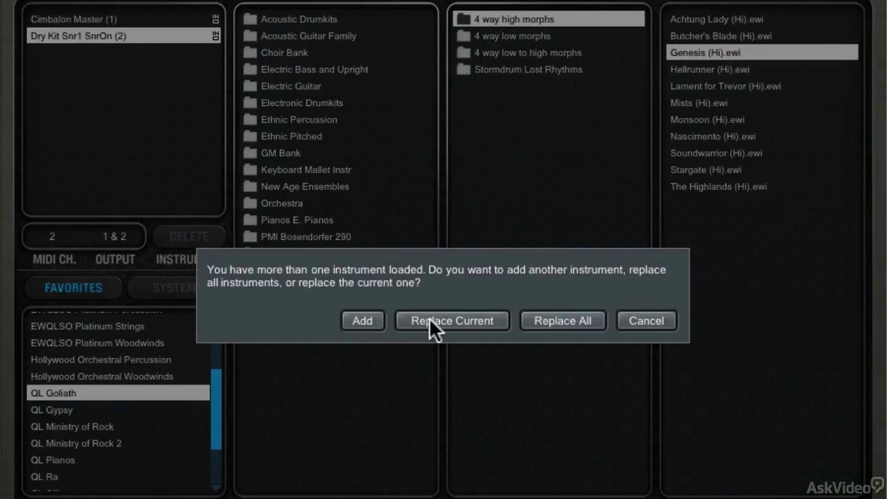
click(359, 320)
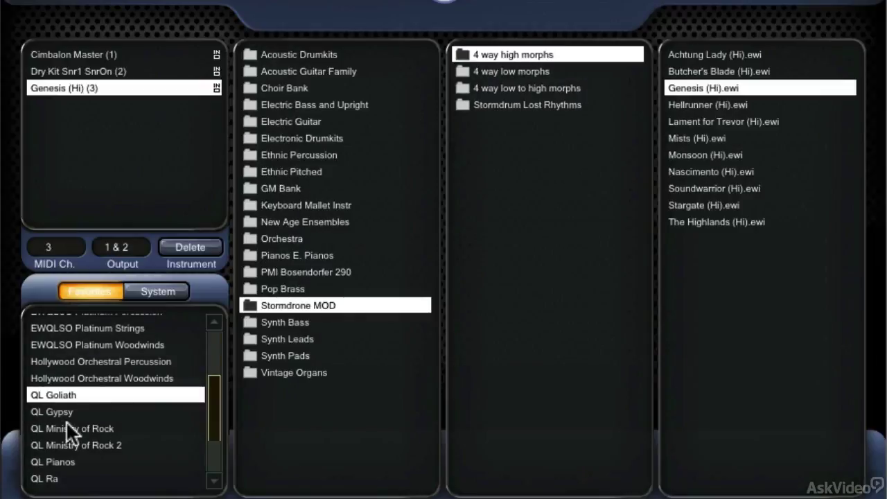
scroll(66, 421, down, 3)
click(63, 433)
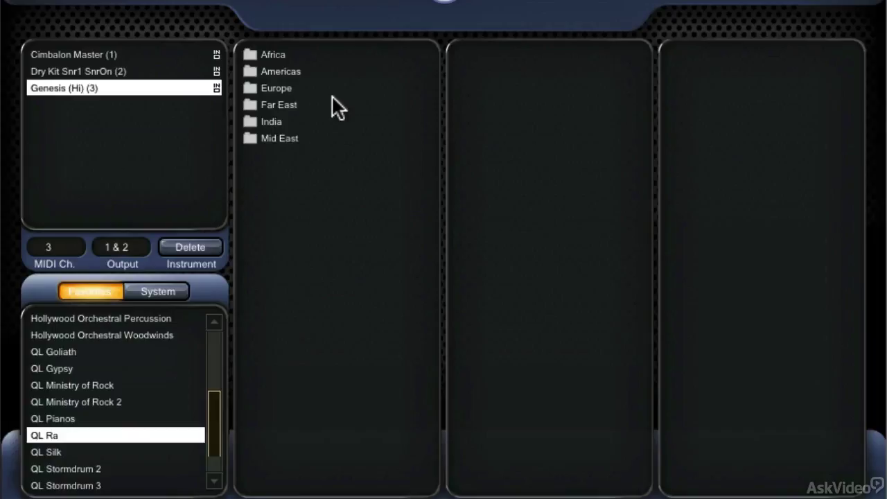
click(310, 88)
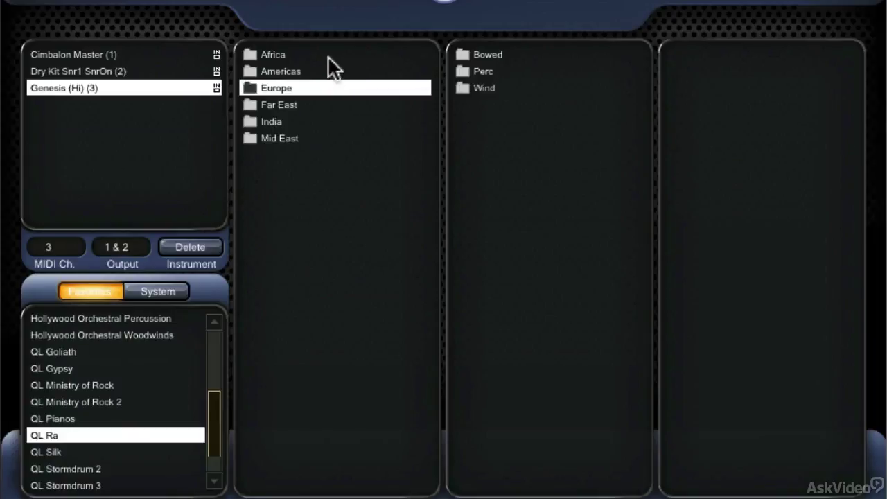
click(320, 71)
click(507, 72)
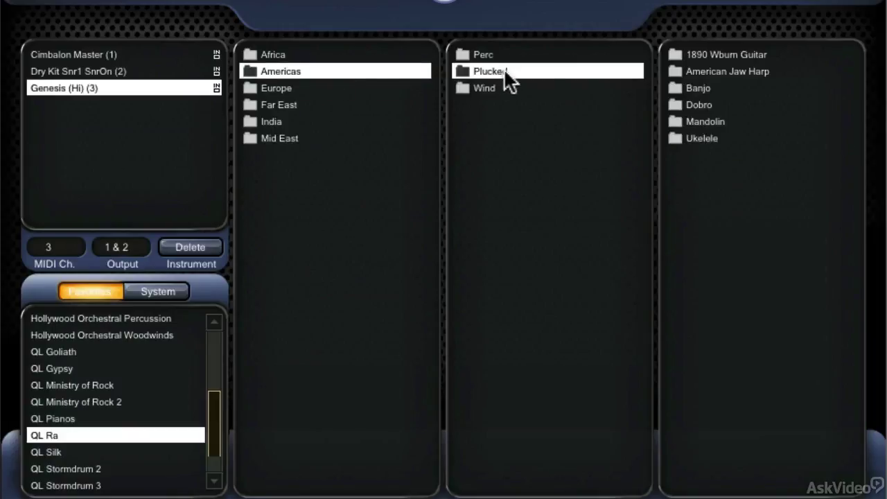
click(686, 88)
double_click(708, 82)
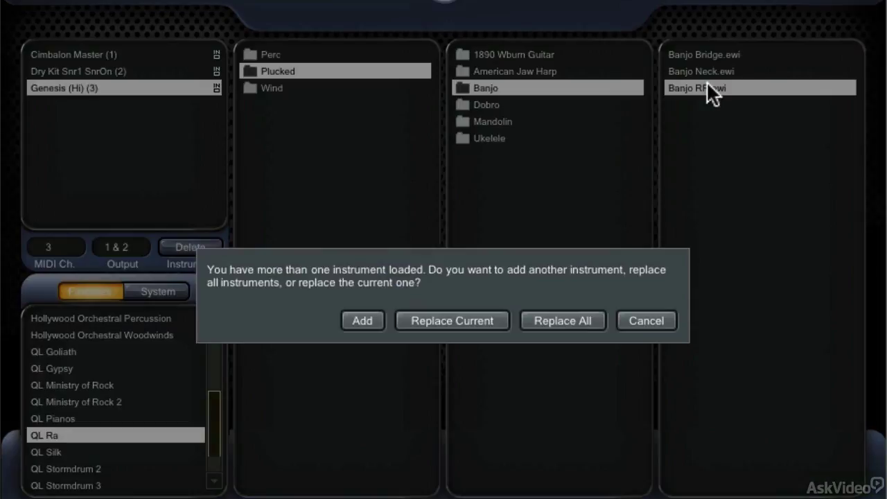
click(361, 320)
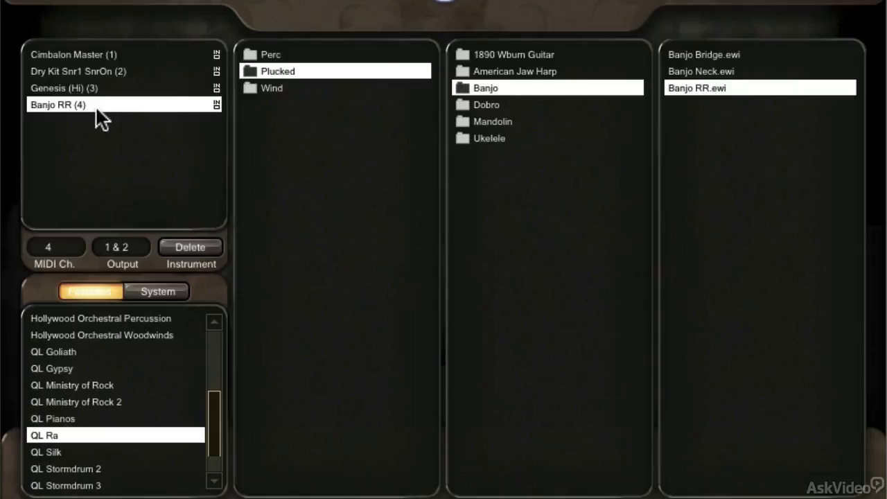
click(114, 85)
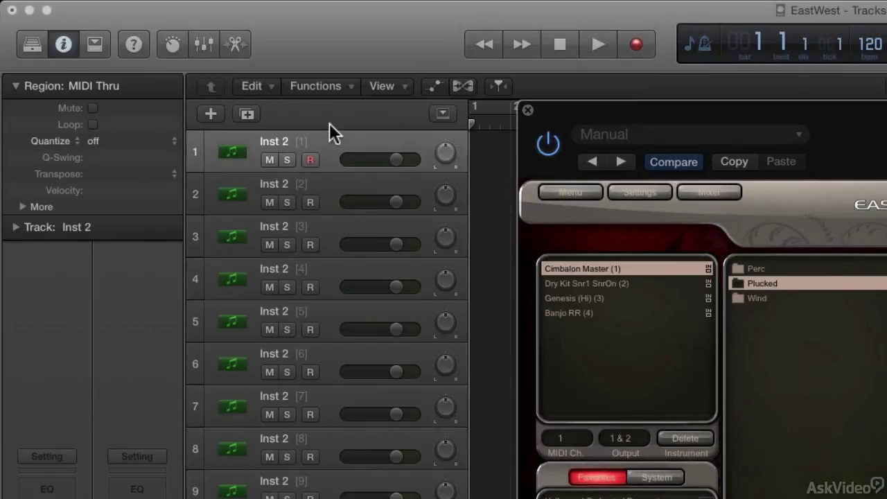
click(326, 145)
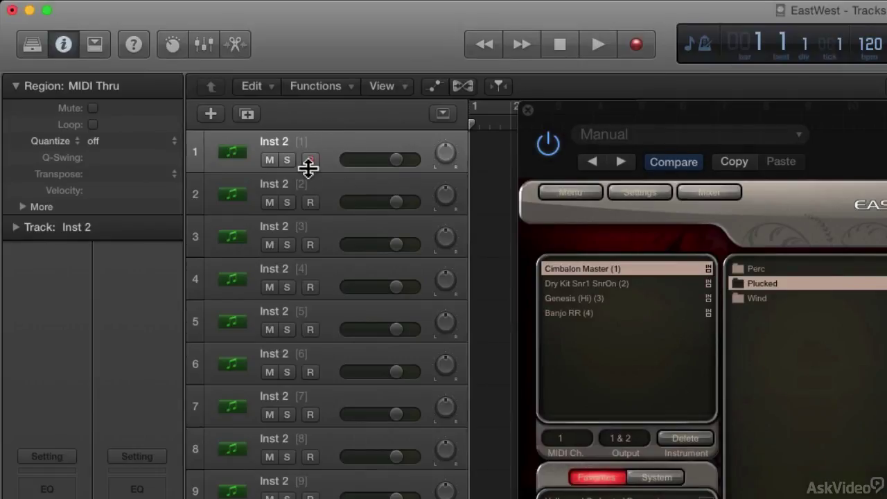
click(310, 161)
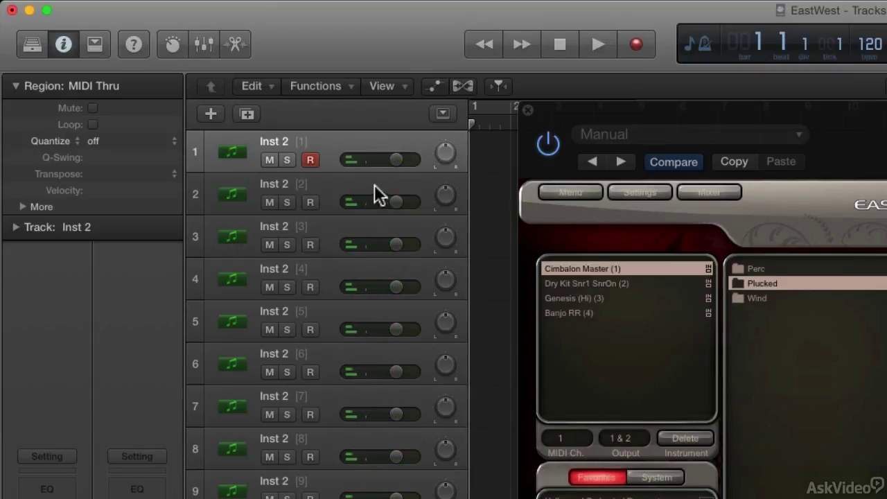
click(326, 181)
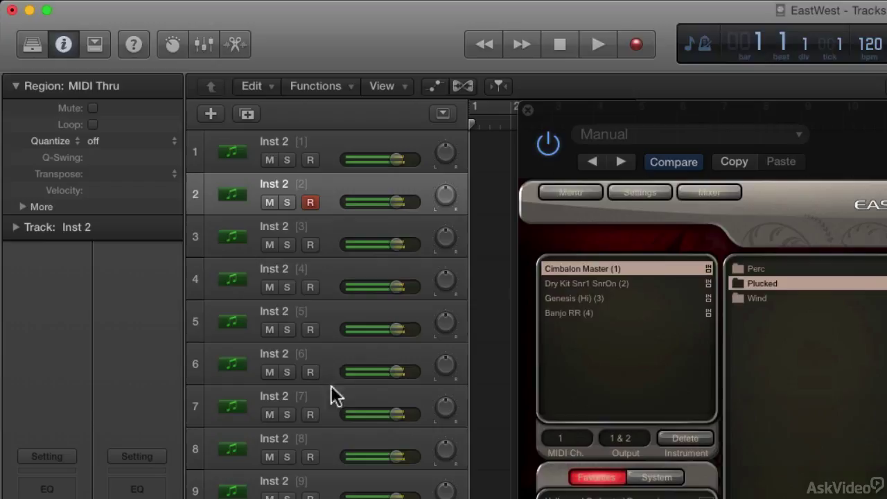
click(323, 226)
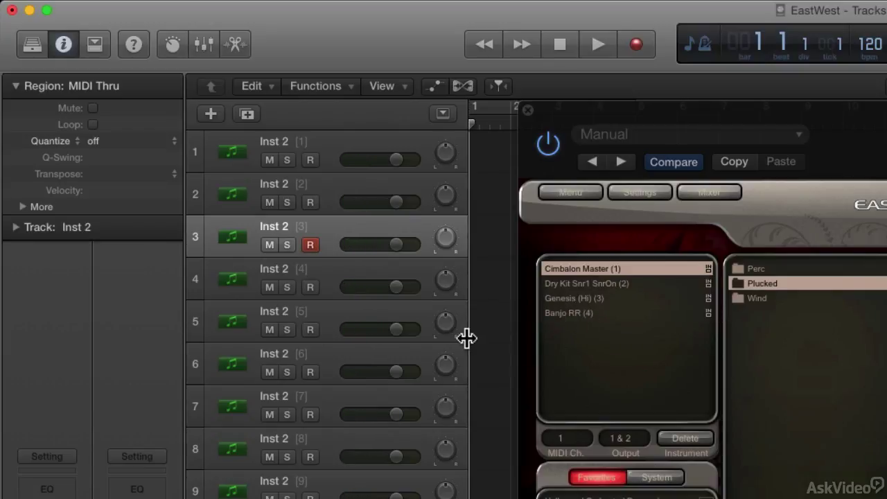
click(324, 267)
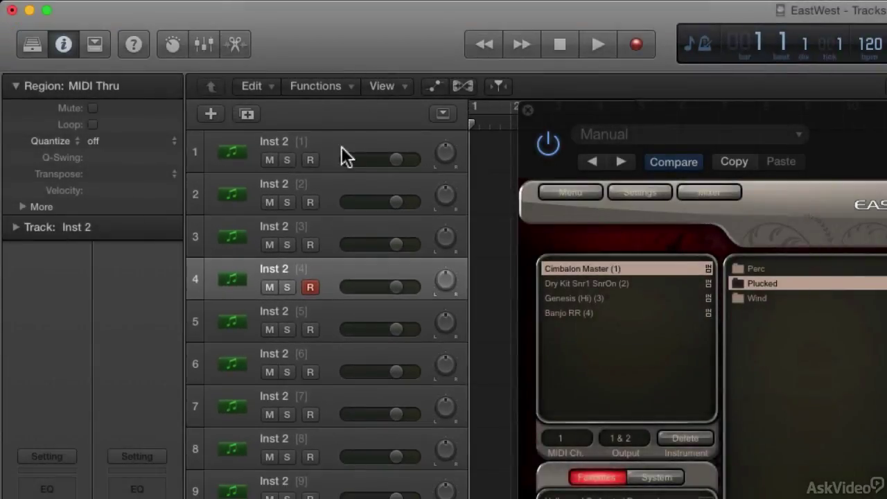
click(342, 147)
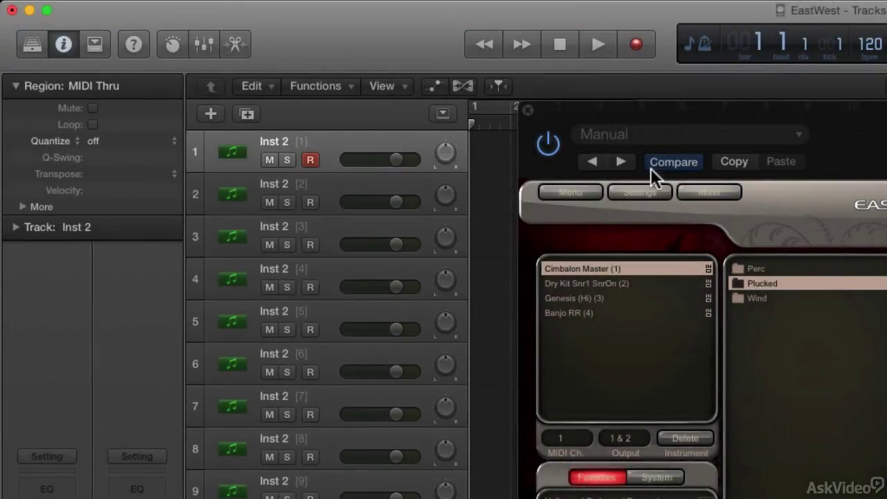
Close the Play window and briefly inspect the Inst 2 channel strip in the Mixer
click(526, 107)
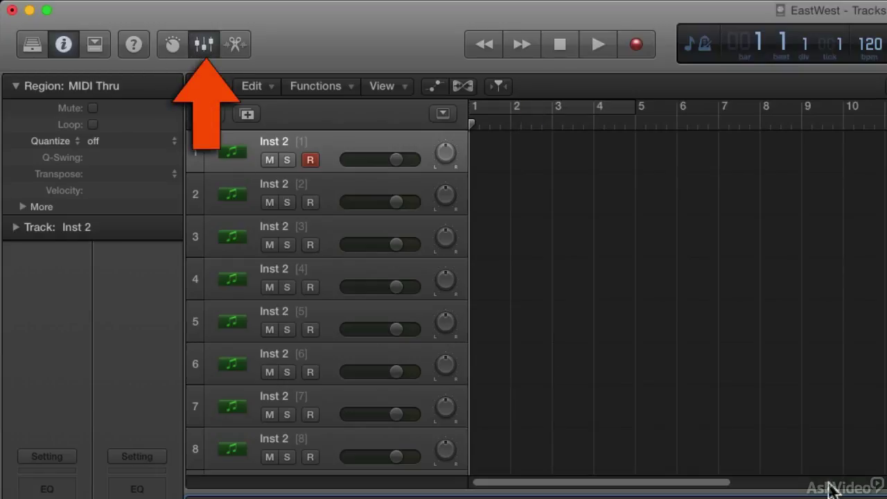
key(x)
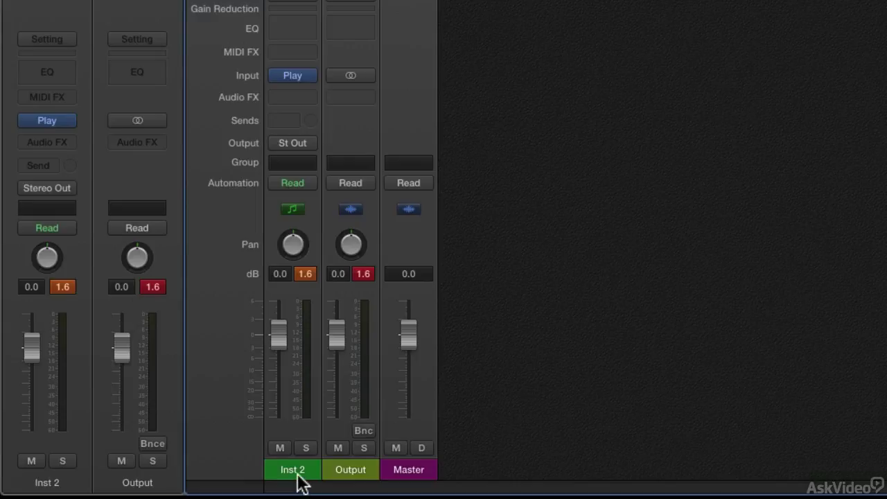
click(297, 475)
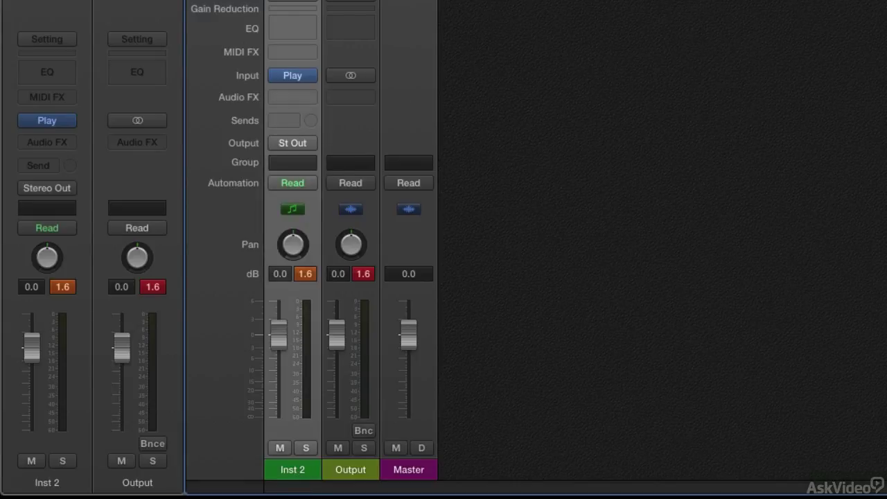
key(x)
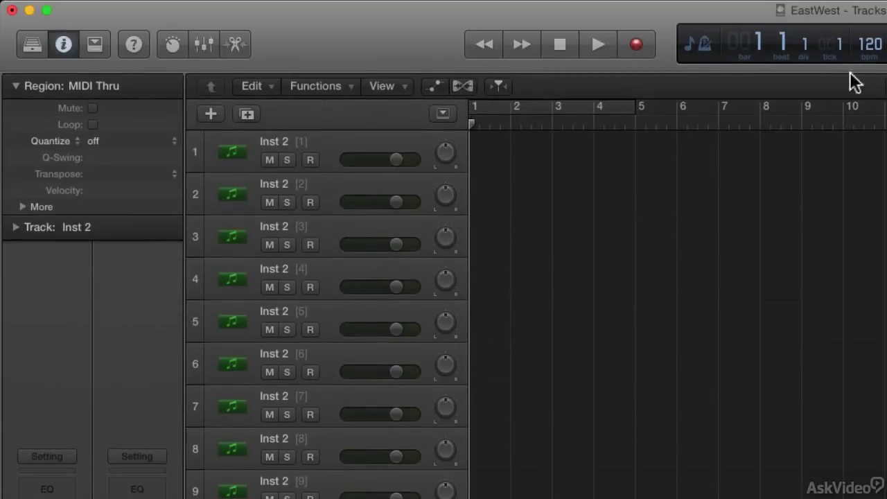
Switch the display to Custom, open and move the CPU/HD meter aside, then arm tracks 2 and 3
click(703, 45)
click(707, 157)
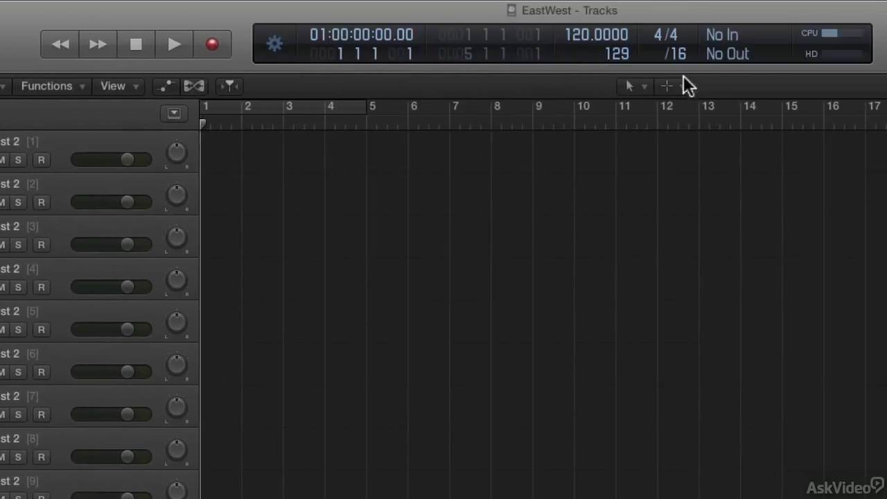
click(801, 32)
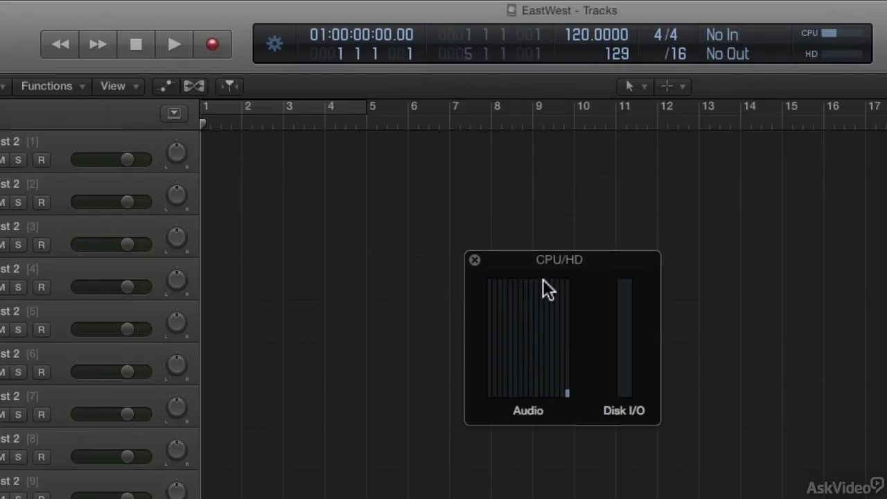
drag(548, 260, 648, 269)
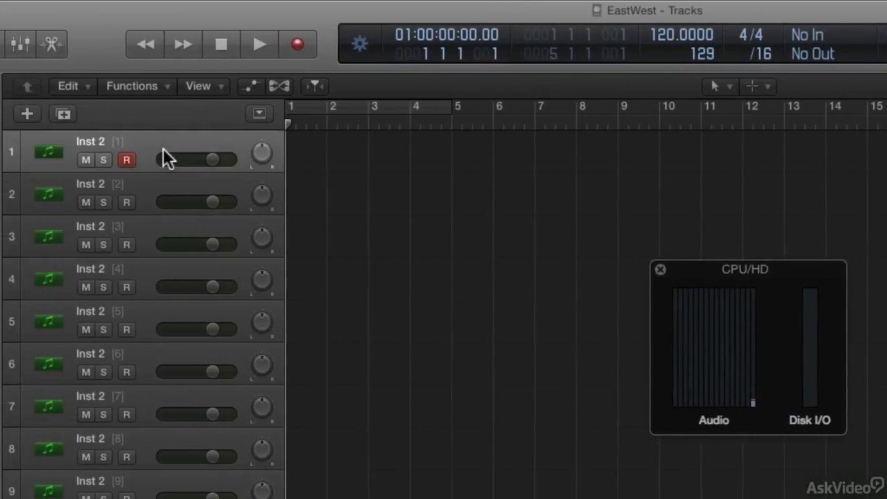
click(145, 182)
click(135, 222)
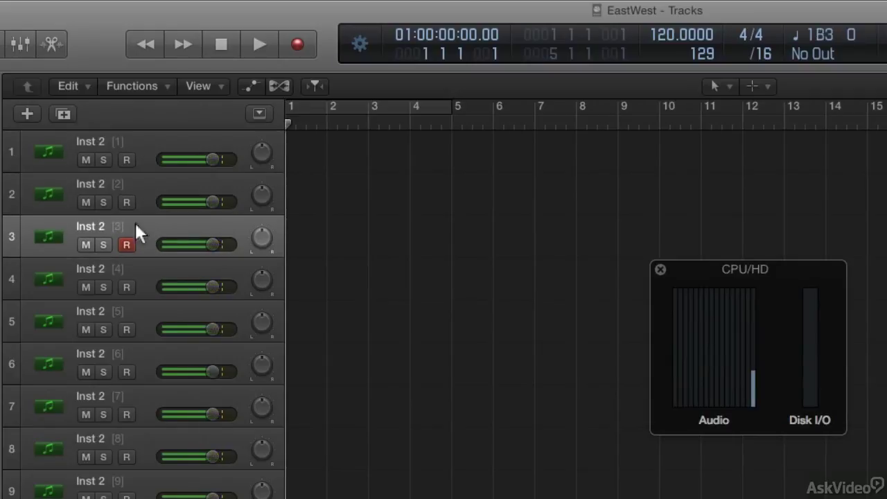